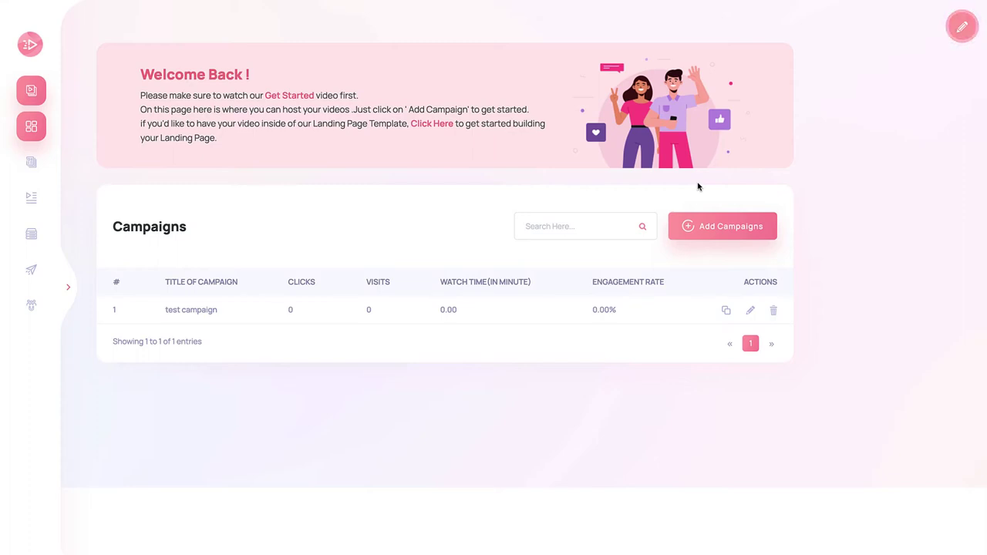
Add a new campaign titled 'Review video', letting its slug fill in as review-video.
{"action": "left_click", "coordinate": [733, 236]}
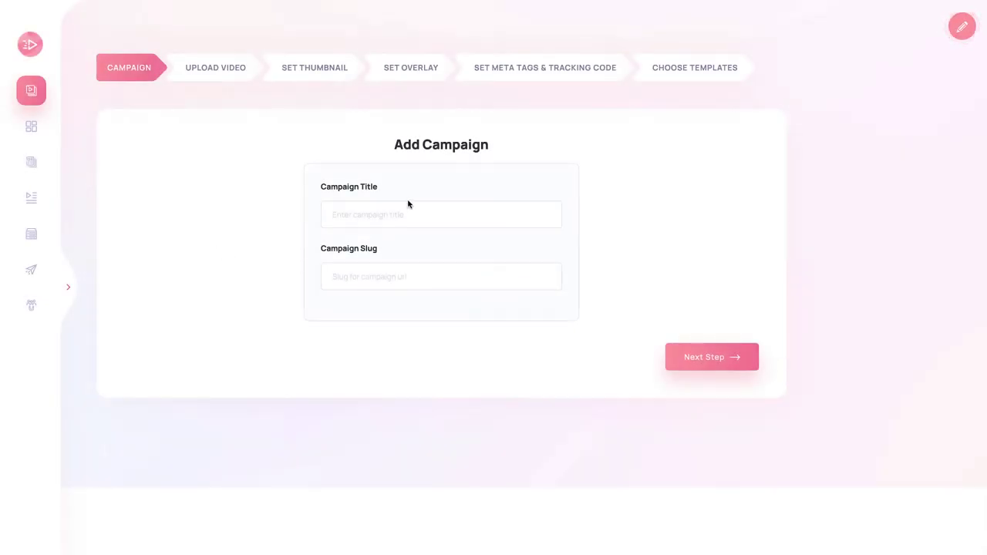
{"action": "type", "text": "Review video"}
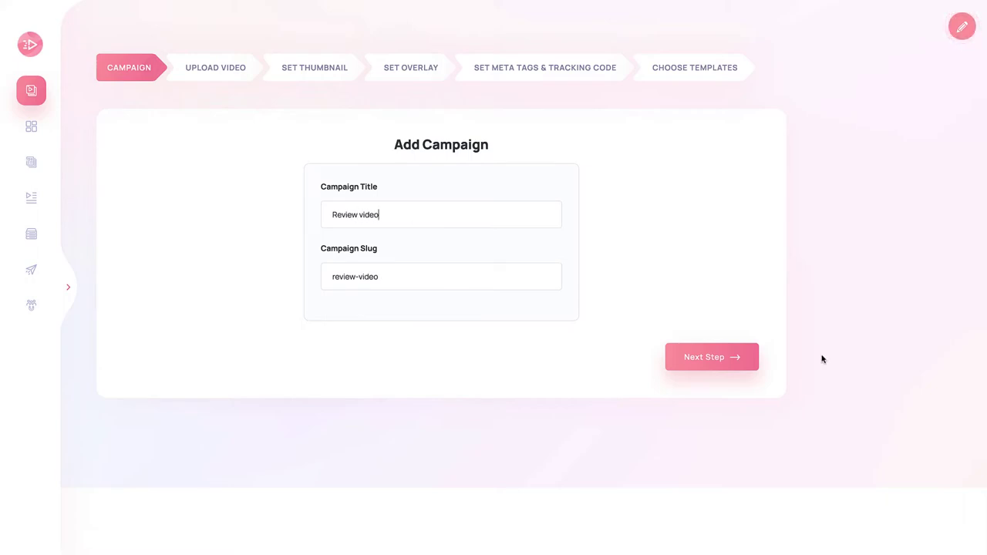
Save the title and upload the 2.6 MB 'description changin…her.mp4' video from the Desktop.
{"action": "left_click", "coordinate": [743, 357]}
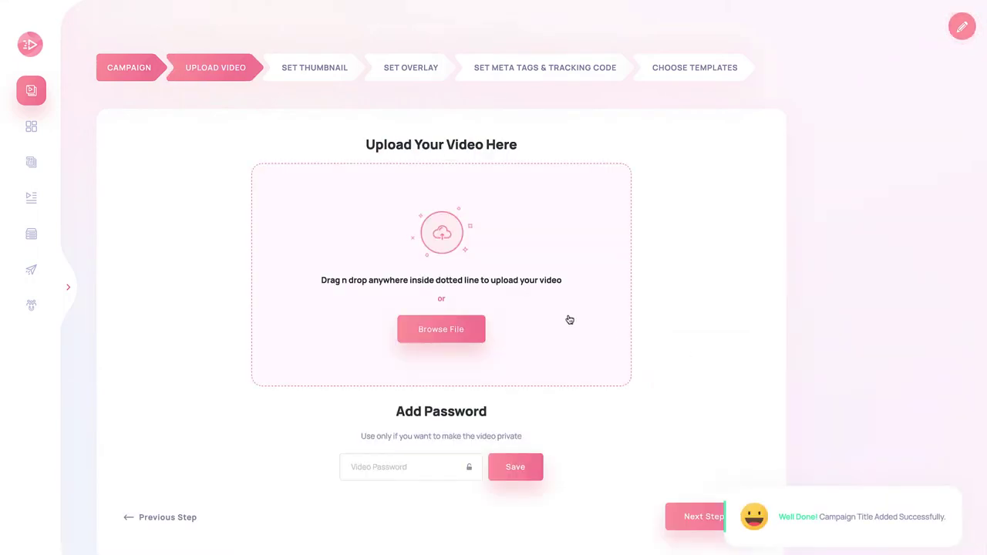
{"action": "left_click", "coordinate": [456, 324]}
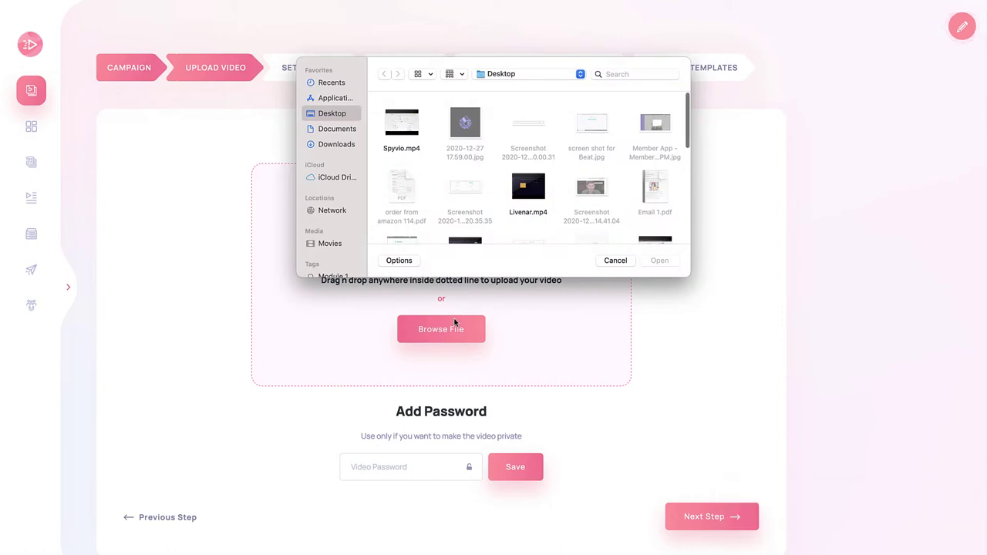
{"action": "scroll", "coordinate": [534, 176], "scroll_direction": "down", "scroll_amount": 5}
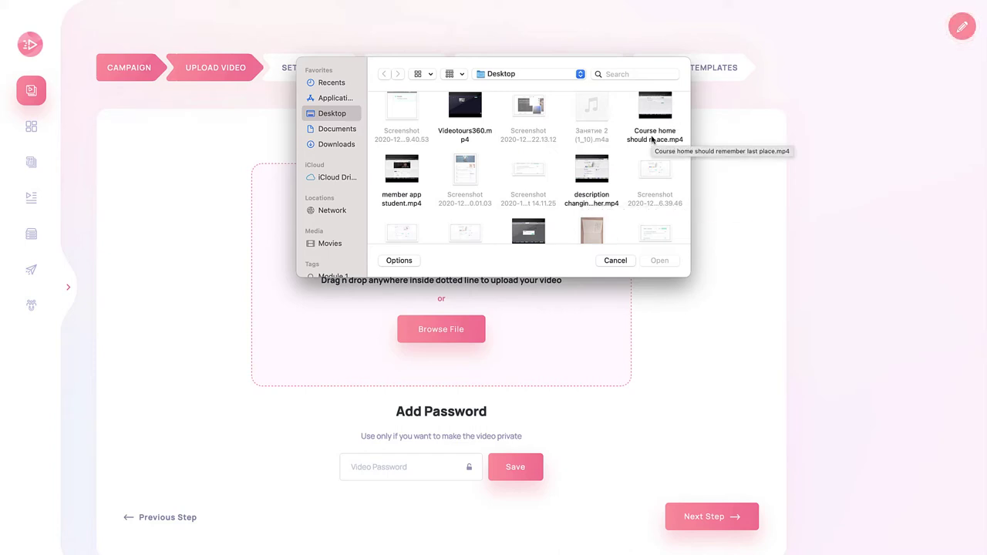
{"action": "double_click", "coordinate": [595, 203]}
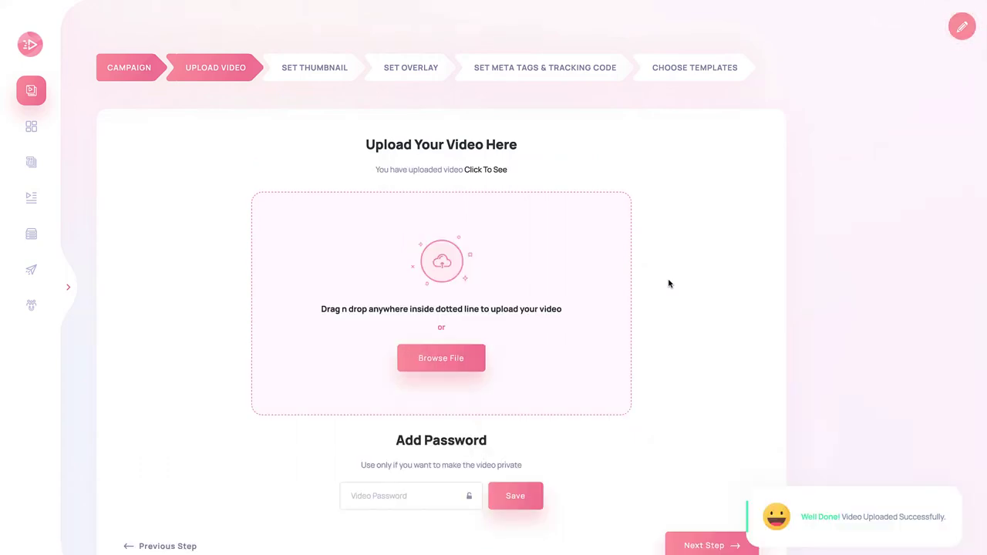
{"action": "scroll", "coordinate": [669, 283], "scroll_direction": "down", "scroll_amount": 1}
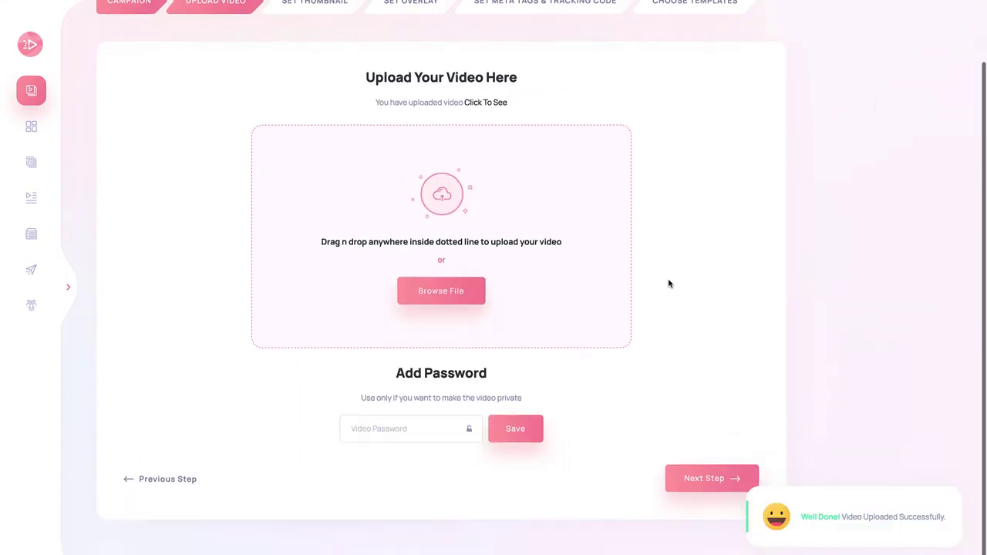
Advance to Set Thumbnail and play the uploaded video in the preview.
{"action": "left_click", "coordinate": [706, 485]}
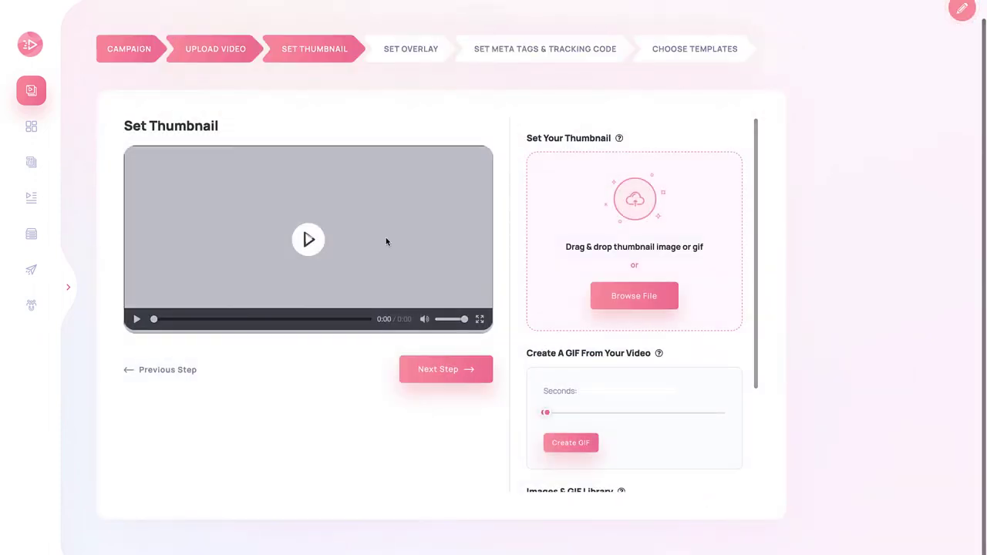
{"action": "left_click", "coordinate": [308, 239]}
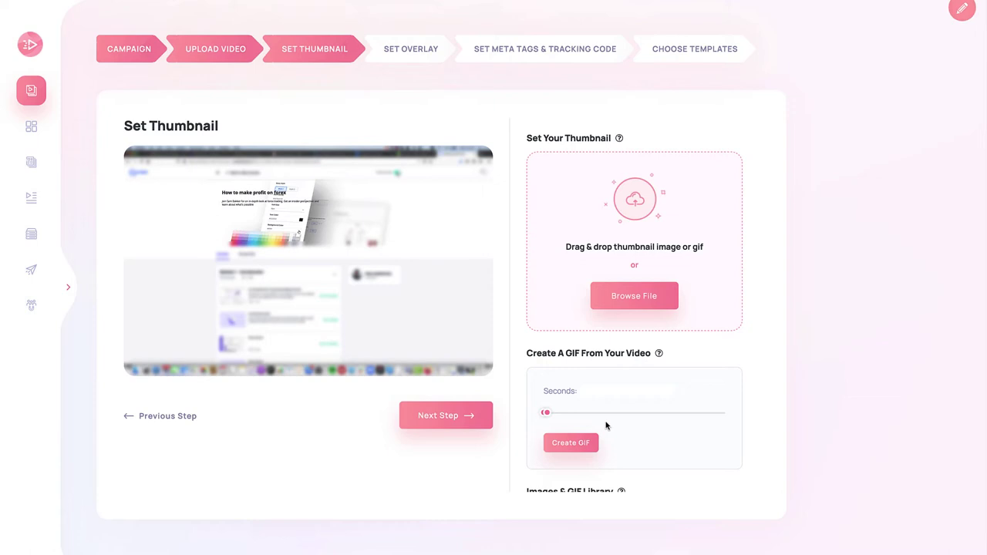
Create a GIF thumbnail from seconds 00:7 to 00:8 of the video.
{"action": "left_click", "coordinate": [643, 295]}
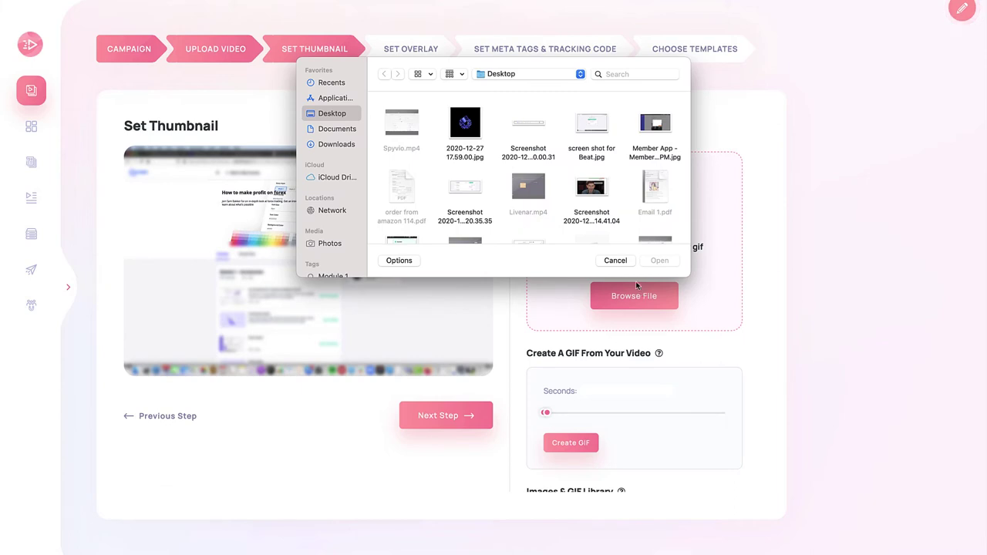
{"action": "left_click", "coordinate": [617, 262]}
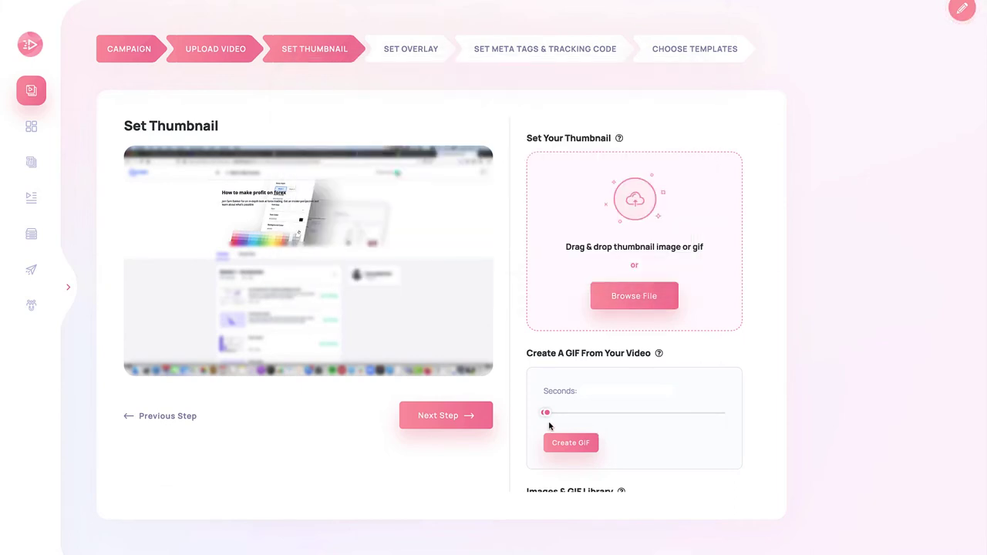
{"action": "left_click", "coordinate": [586, 415]}
{"action": "left_click_drag", "start_coordinate": [589, 416], "coordinate": [689, 417]}
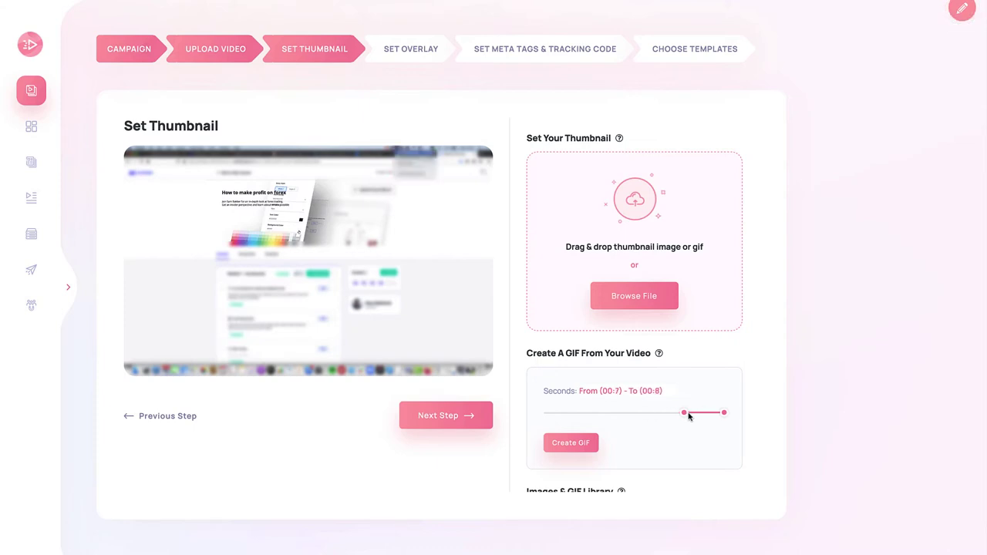
{"action": "left_click", "coordinate": [571, 442]}
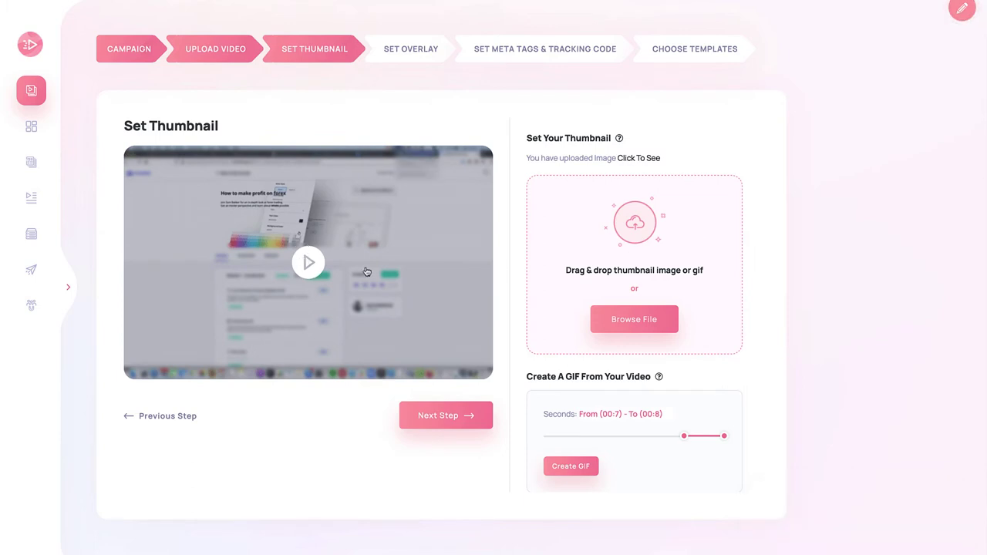
{"action": "scroll", "coordinate": [636, 288], "scroll_direction": "down", "scroll_amount": 2}
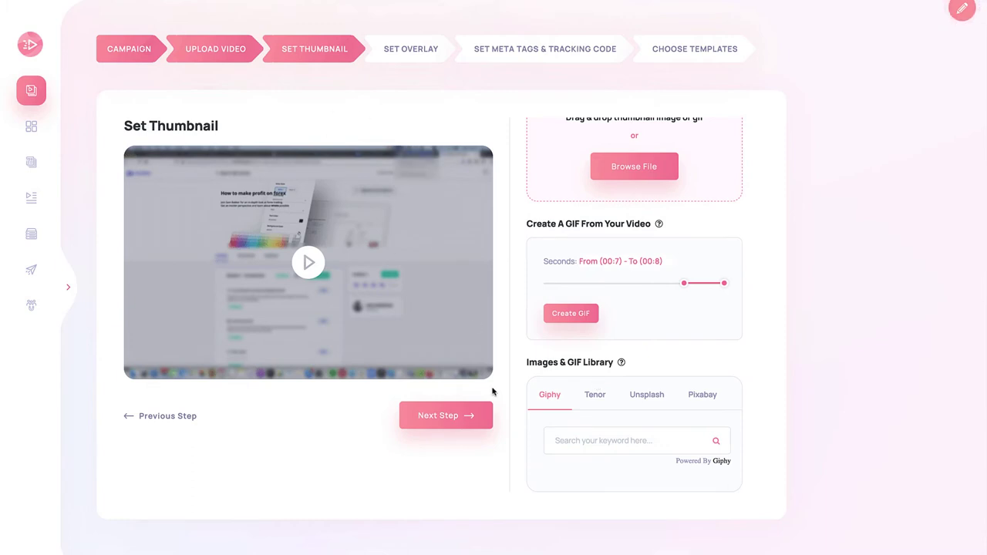
{"action": "scroll", "coordinate": [693, 409], "scroll_direction": "up", "scroll_amount": 2}
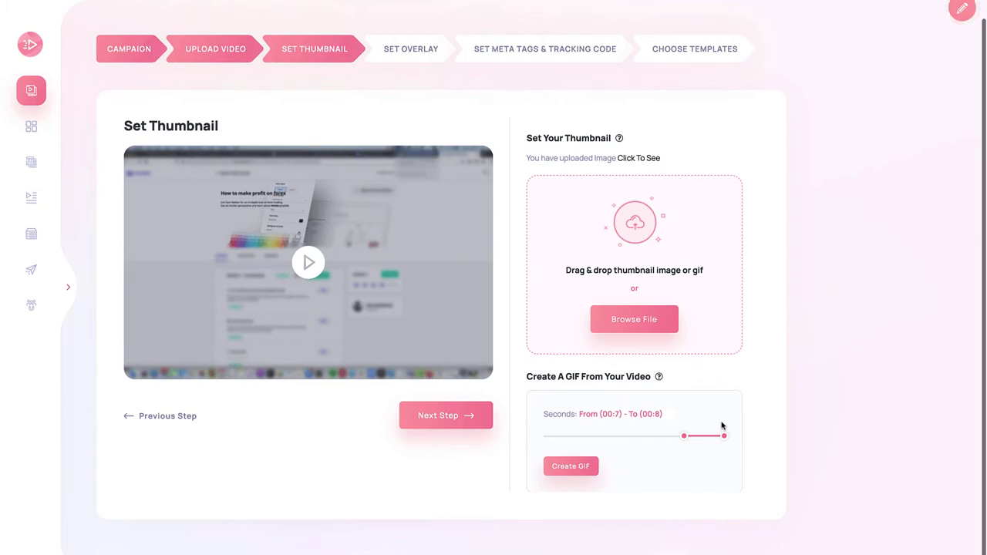
Move to the overlay settings and switch the play button to a bare triangle.
{"action": "left_click", "coordinate": [431, 415]}
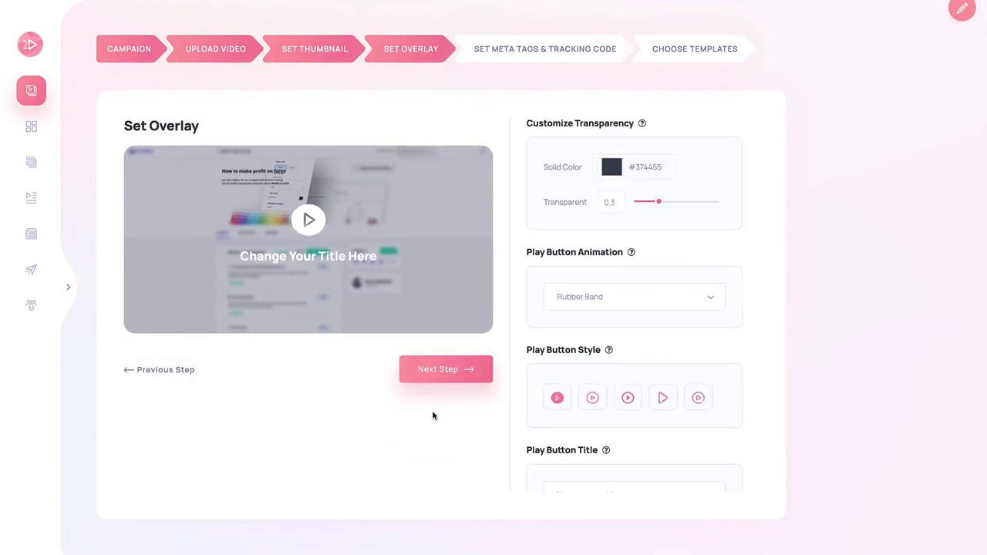
{"action": "scroll", "coordinate": [635, 292], "scroll_direction": "down", "scroll_amount": 2}
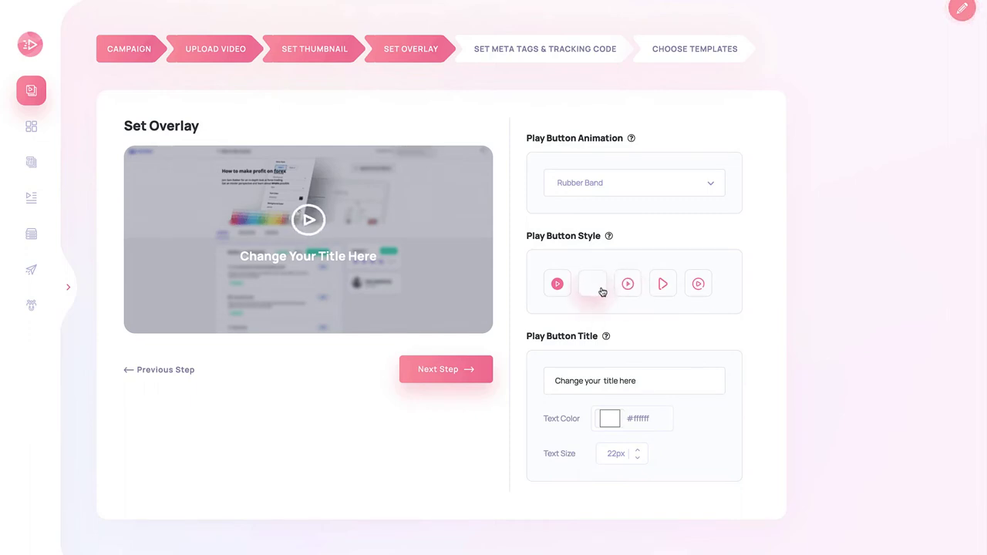
{"action": "left_click", "coordinate": [667, 284]}
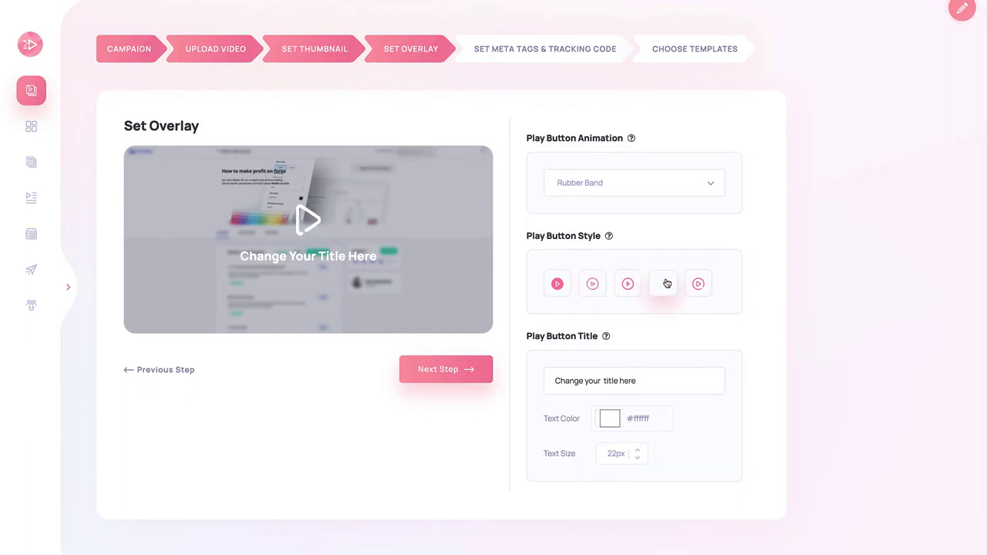
{"action": "scroll", "coordinate": [612, 287], "scroll_direction": "up", "scroll_amount": 2}
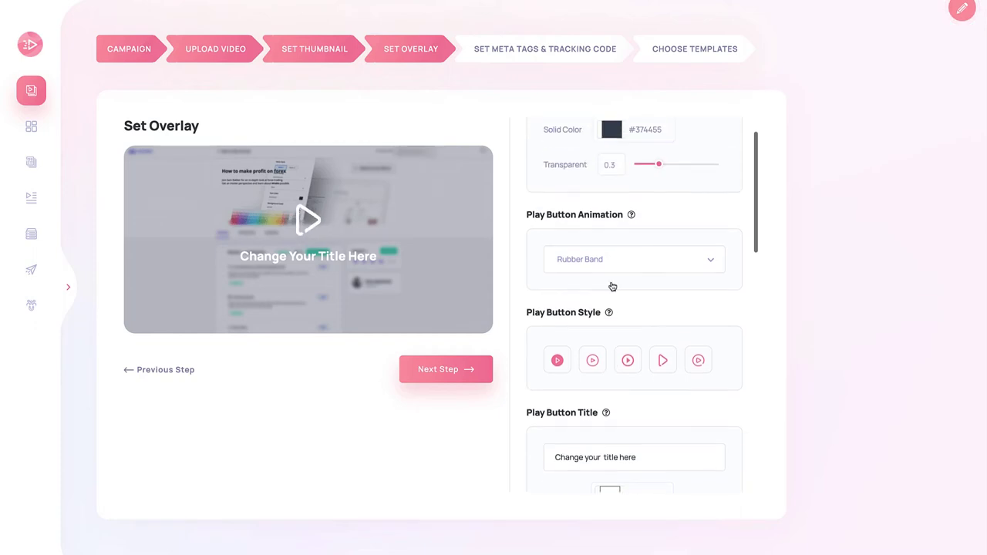
Try the Jello, Swing and Bounce play button animations, settling on heart Beat.
{"action": "left_click", "coordinate": [617, 260]}
{"action": "left_click", "coordinate": [617, 270]}
{"action": "left_click", "coordinate": [617, 271]}
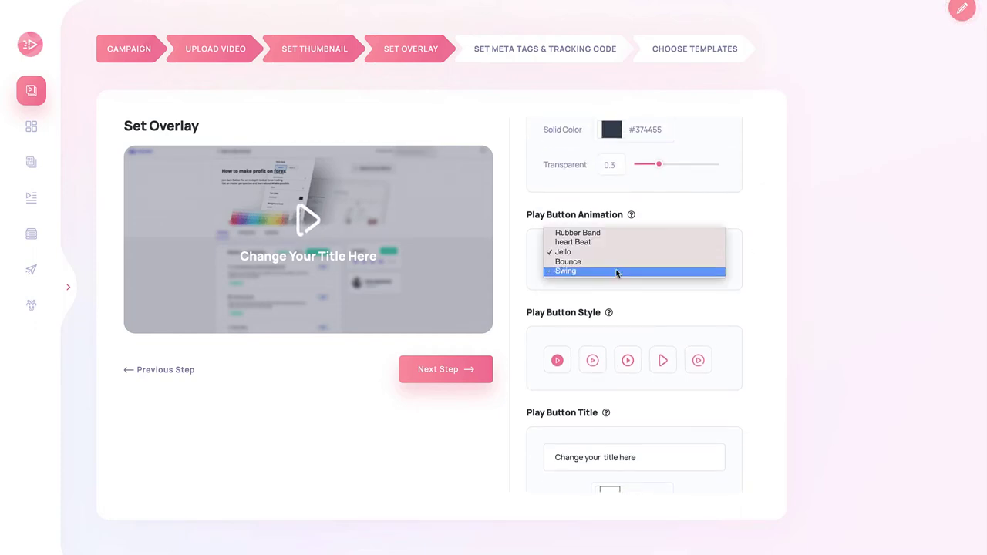
{"action": "left_click", "coordinate": [616, 282]}
{"action": "left_click", "coordinate": [617, 262]}
{"action": "left_click", "coordinate": [614, 269]}
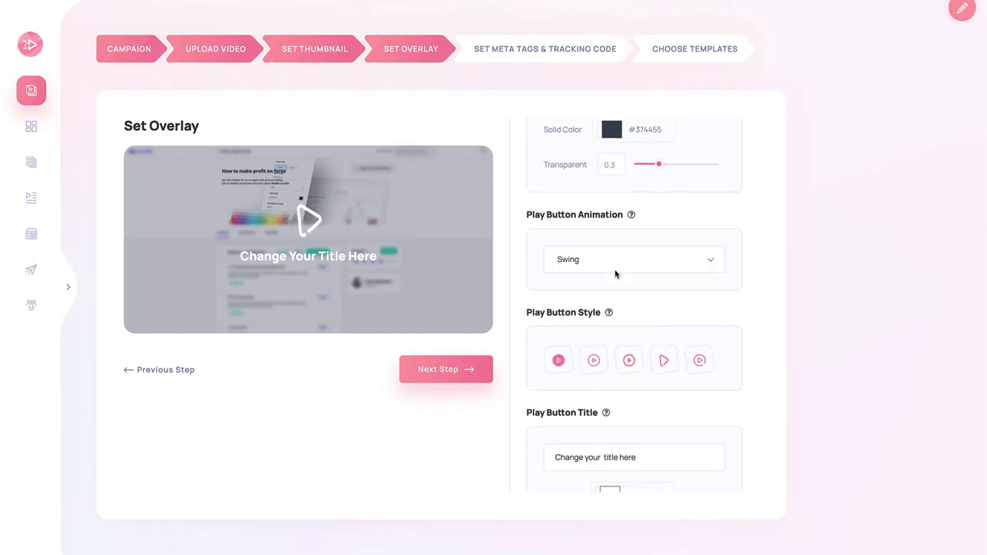
{"action": "left_click", "coordinate": [615, 270]}
{"action": "left_click", "coordinate": [615, 243]}
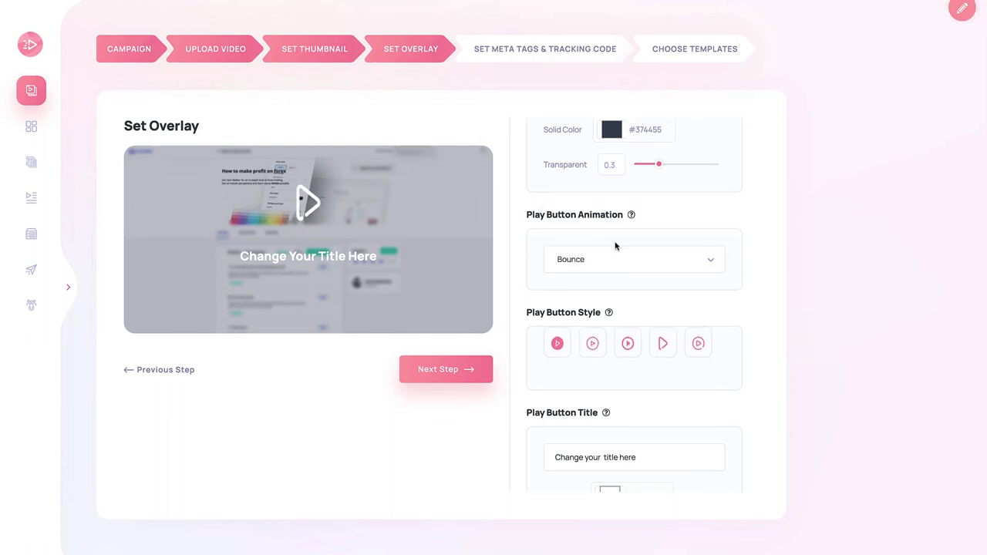
{"action": "left_click", "coordinate": [621, 252]}
{"action": "left_click", "coordinate": [630, 241]}
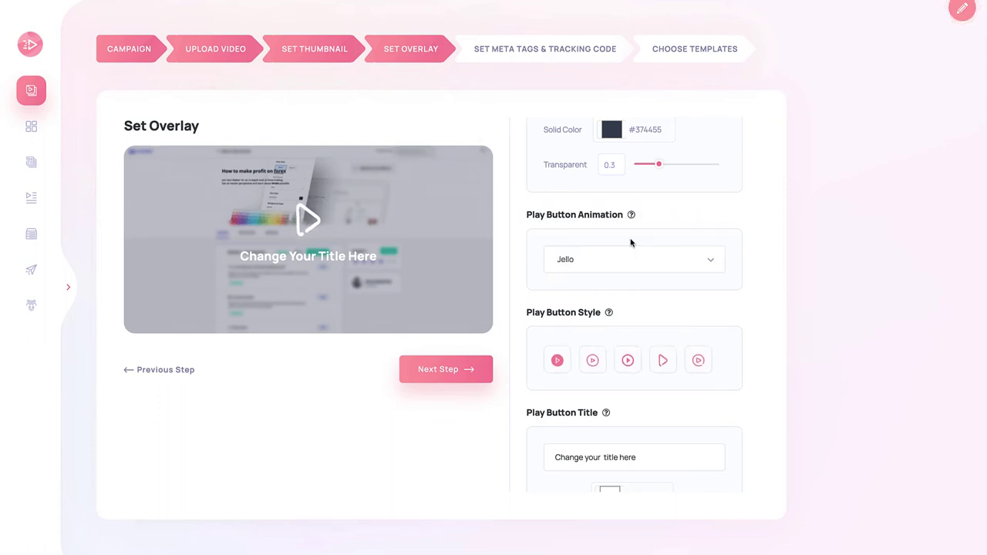
{"action": "left_click", "coordinate": [623, 261]}
{"action": "left_click", "coordinate": [630, 242]}
Adjust the overlay transparency slider, leaving it at 0.3.
{"action": "scroll", "coordinate": [649, 208], "scroll_direction": "up", "scroll_amount": 1}
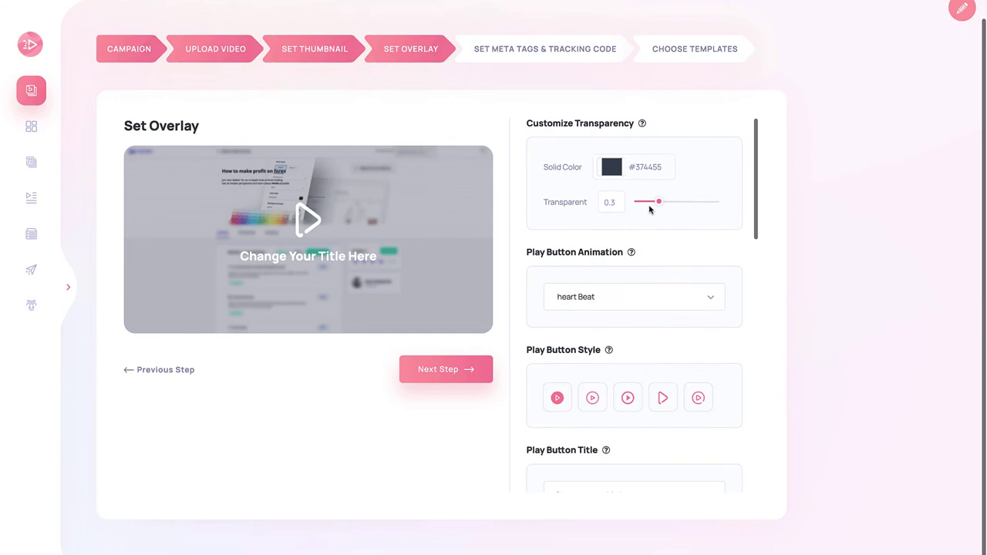
{"action": "mouse_move", "coordinate": [658, 207]}
{"action": "left_mouse_down"}
{"action": "mouse_move", "coordinate": [634, 206]}
{"action": "mouse_move", "coordinate": [702, 209]}
{"action": "mouse_move", "coordinate": [661, 210]}
{"action": "left_mouse_up"}
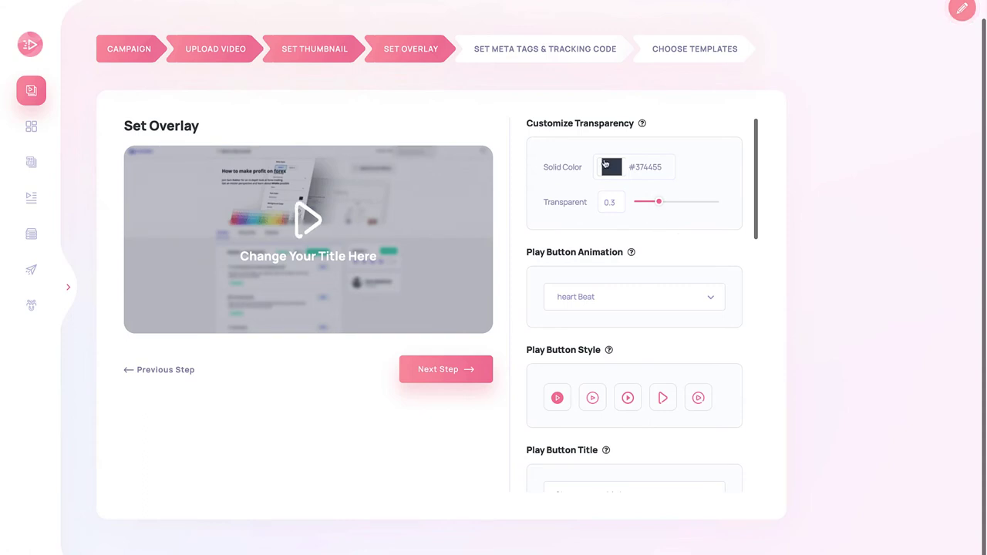
{"action": "scroll", "coordinate": [699, 299], "scroll_direction": "down", "scroll_amount": 5}
{"action": "scroll", "coordinate": [699, 299], "scroll_direction": "down", "scroll_amount": 3}
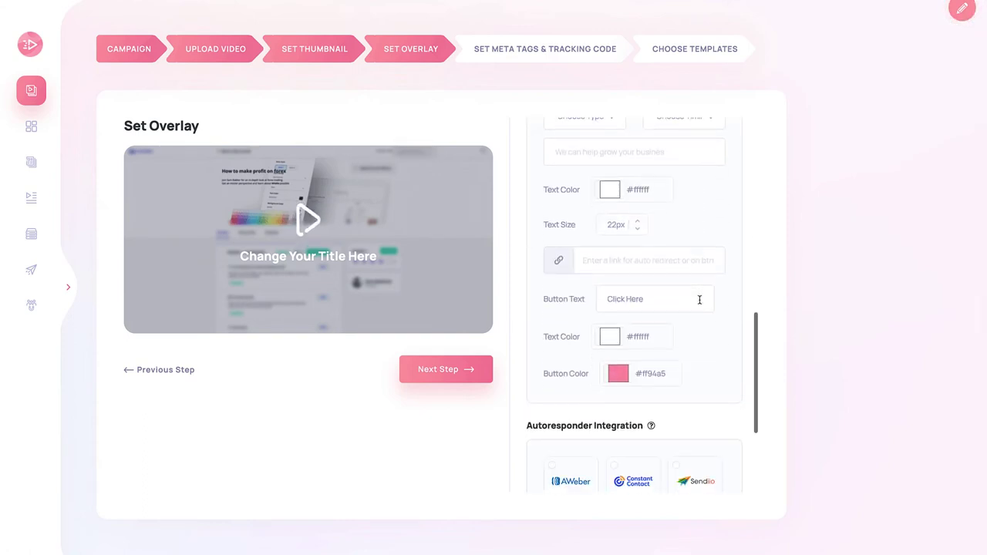
{"action": "scroll", "coordinate": [699, 302], "scroll_direction": "up", "scroll_amount": 2}
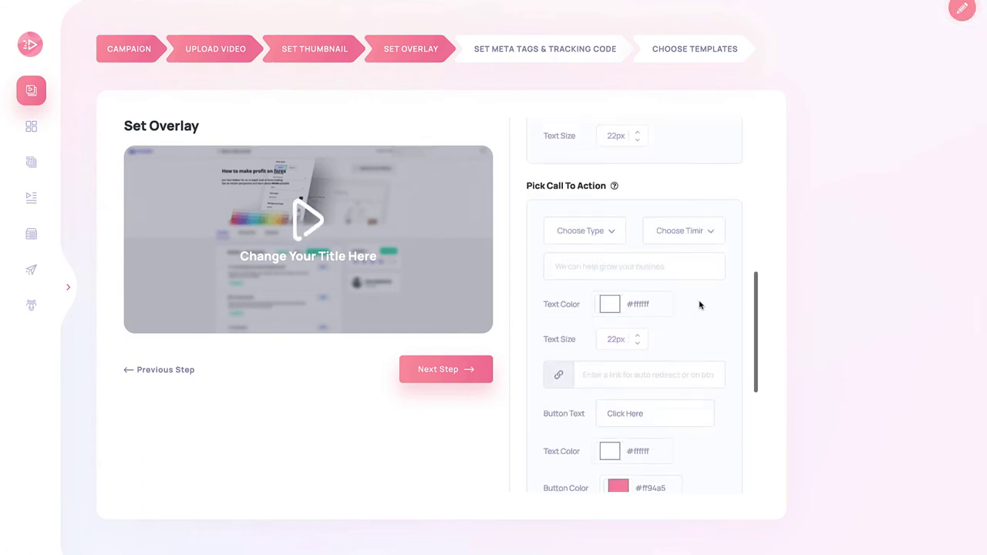
Preview Button Overlay, Optin Overlay and Auto Redirect call-to-actions, then reset the type to unset.
{"action": "left_click", "coordinate": [624, 231]}
{"action": "left_click", "coordinate": [621, 235]}
{"action": "left_click", "coordinate": [614, 234]}
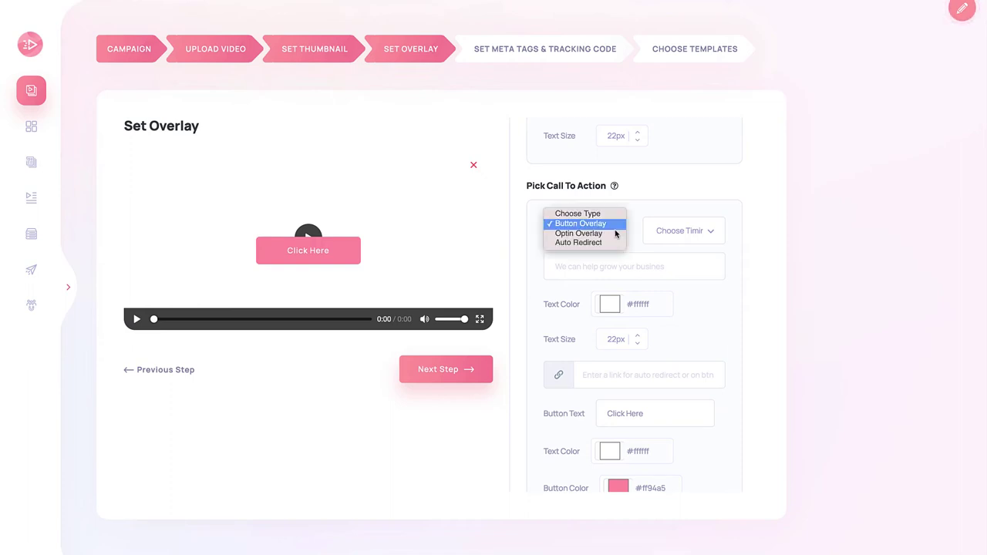
{"action": "left_click", "coordinate": [606, 234]}
{"action": "left_click", "coordinate": [605, 233]}
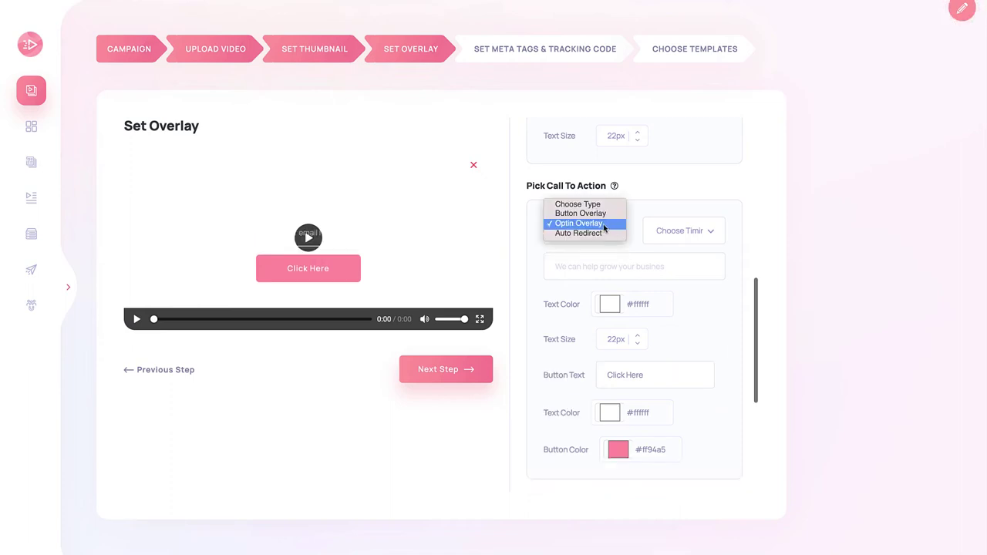
{"action": "left_click", "coordinate": [599, 233]}
{"action": "left_click", "coordinate": [599, 228]}
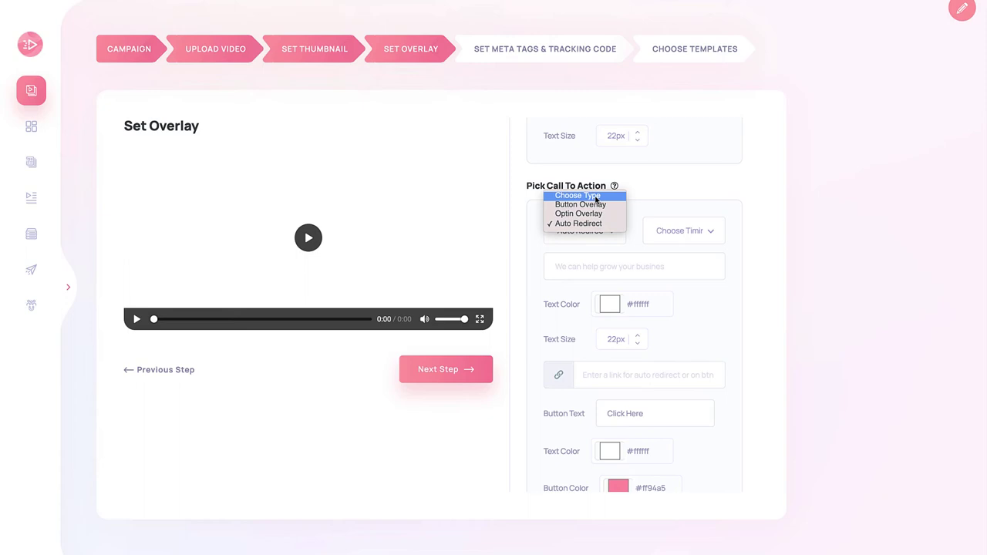
{"action": "left_click", "coordinate": [594, 196]}
Advance to the Set Meta Tags & Tracking Code step.
{"action": "scroll", "coordinate": [631, 314], "scroll_direction": "down", "scroll_amount": 5}
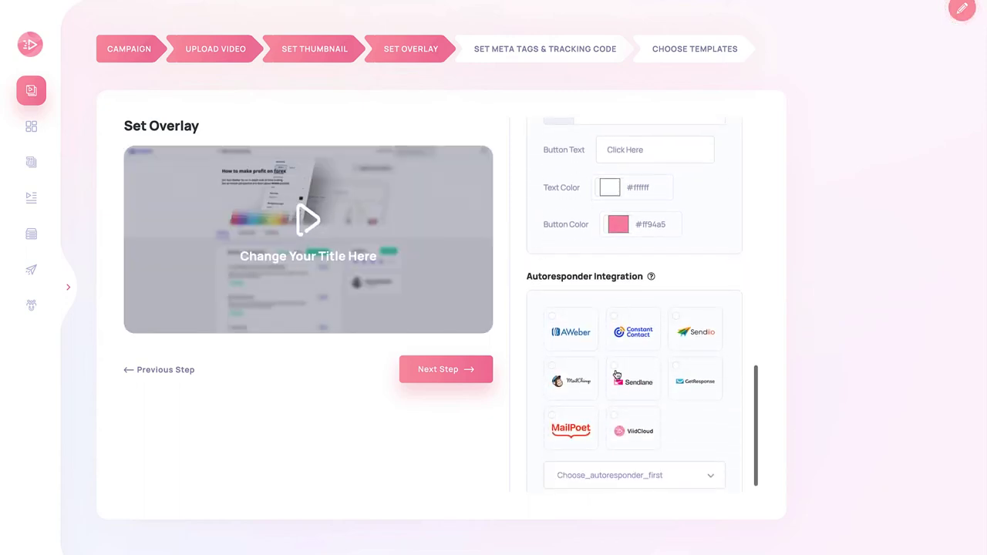
{"action": "scroll", "coordinate": [616, 373], "scroll_direction": "up", "scroll_amount": 5}
{"action": "scroll", "coordinate": [615, 373], "scroll_direction": "up", "scroll_amount": 5}
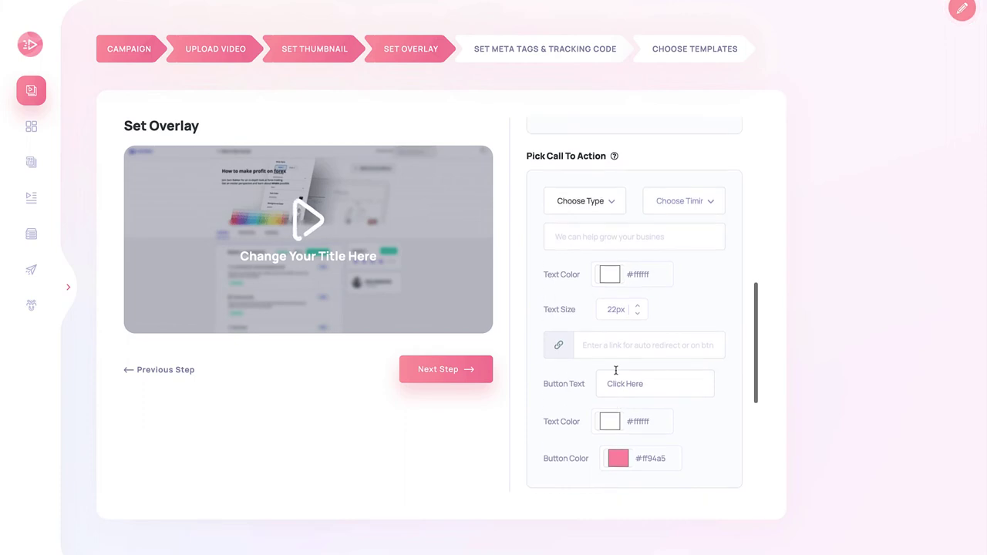
{"action": "left_click", "coordinate": [480, 369]}
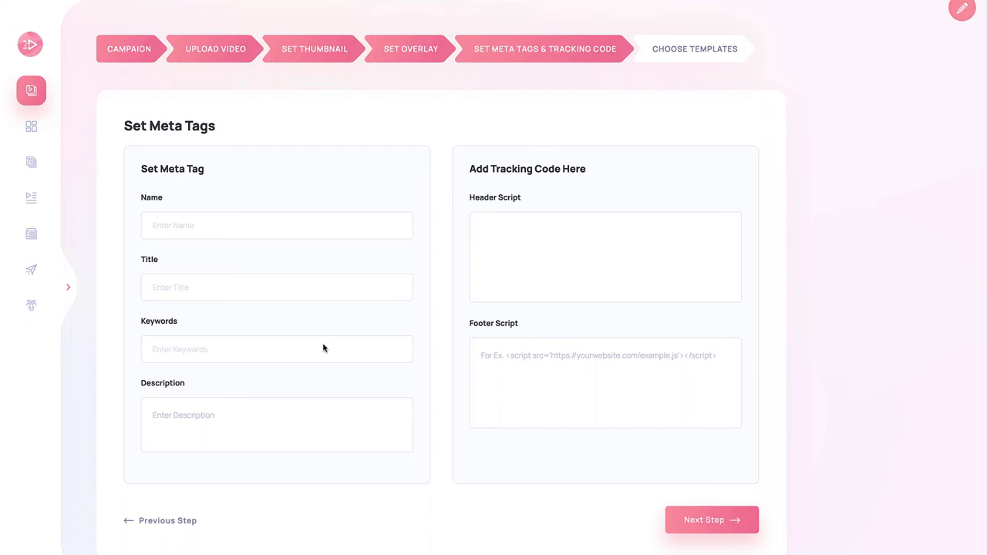
Leave the header script and meta tag fields blank and continue to Choose Templates.
{"action": "left_click", "coordinate": [580, 237]}
{"action": "left_click", "coordinate": [731, 520]}
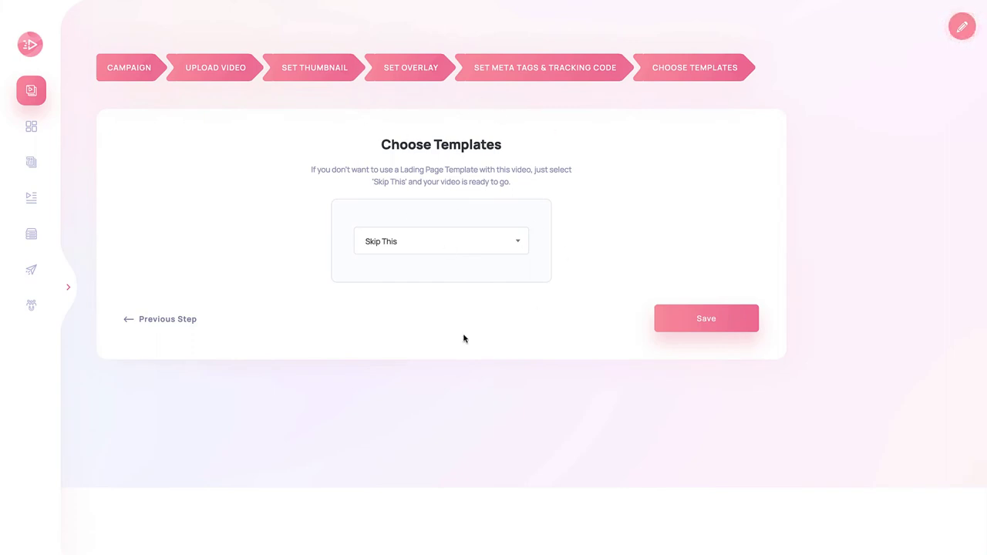
Keep the landing page template at 'Skip This' and save the campaign.
{"action": "left_click", "coordinate": [436, 240]}
{"action": "left_click", "coordinate": [118, 231]}
{"action": "left_click", "coordinate": [705, 317]}
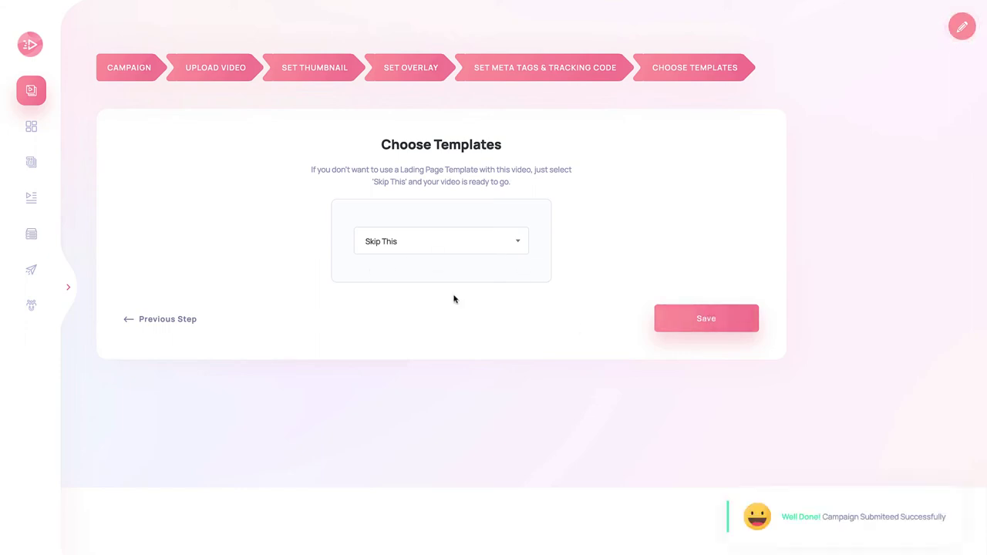
Back on the Campaigns list, copy a campaign's embed code, close the modal, and expand the sidebar.
{"action": "left_click", "coordinate": [732, 316]}
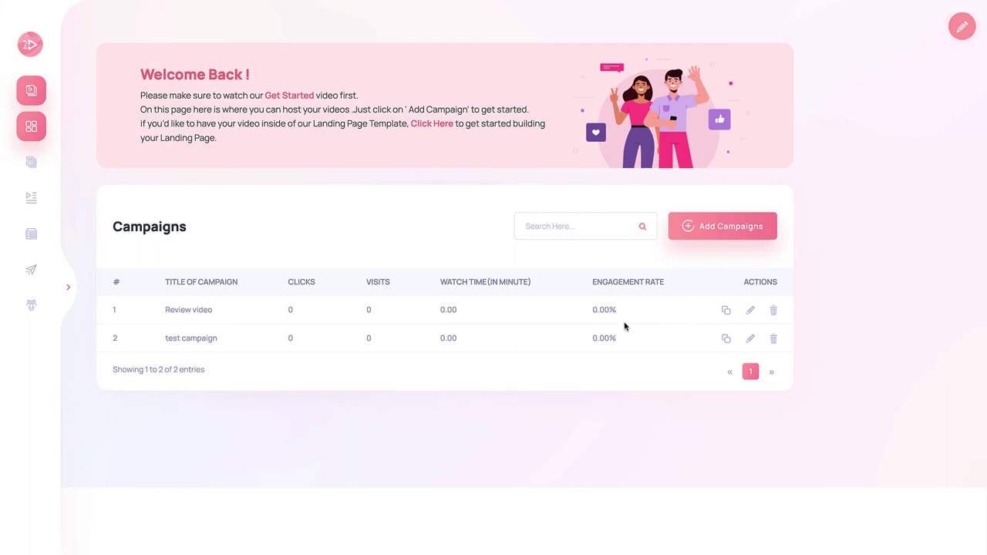
{"action": "left_click", "coordinate": [726, 340]}
{"action": "left_click", "coordinate": [580, 305]}
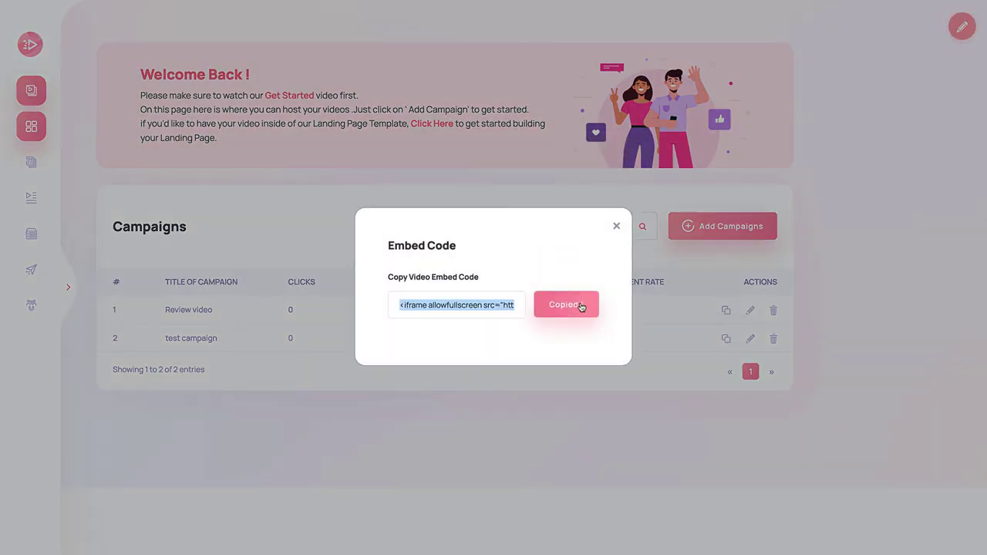
{"action": "left_click", "coordinate": [616, 226]}
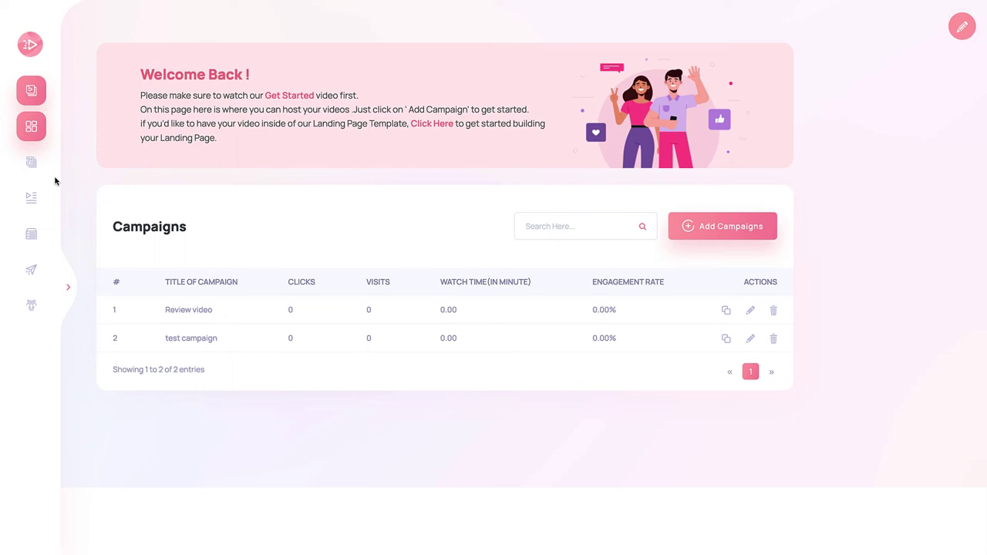
{"action": "left_click", "coordinate": [67, 287]}
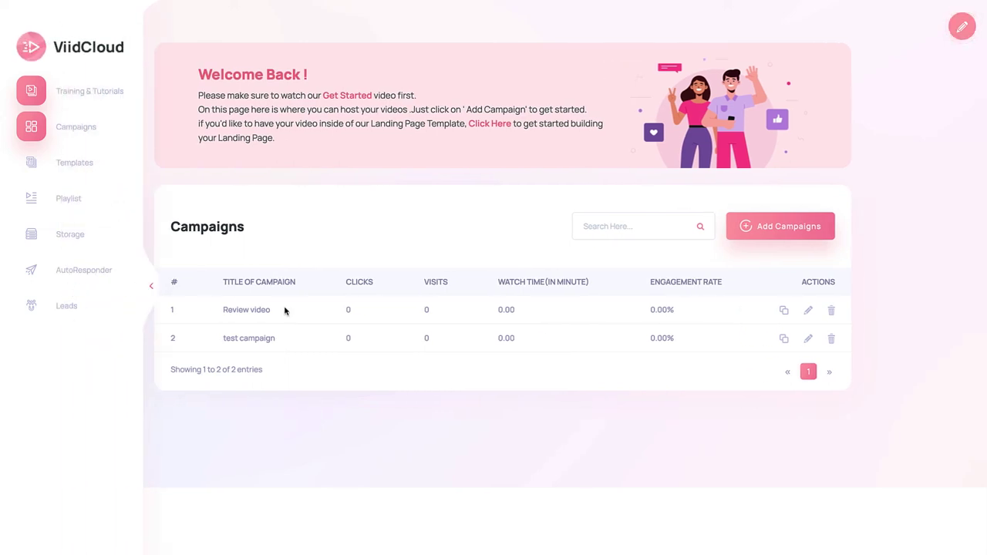
Scroll through the Customize Templates gallery, then open the empty Playlist page.
{"action": "left_click", "coordinate": [78, 168]}
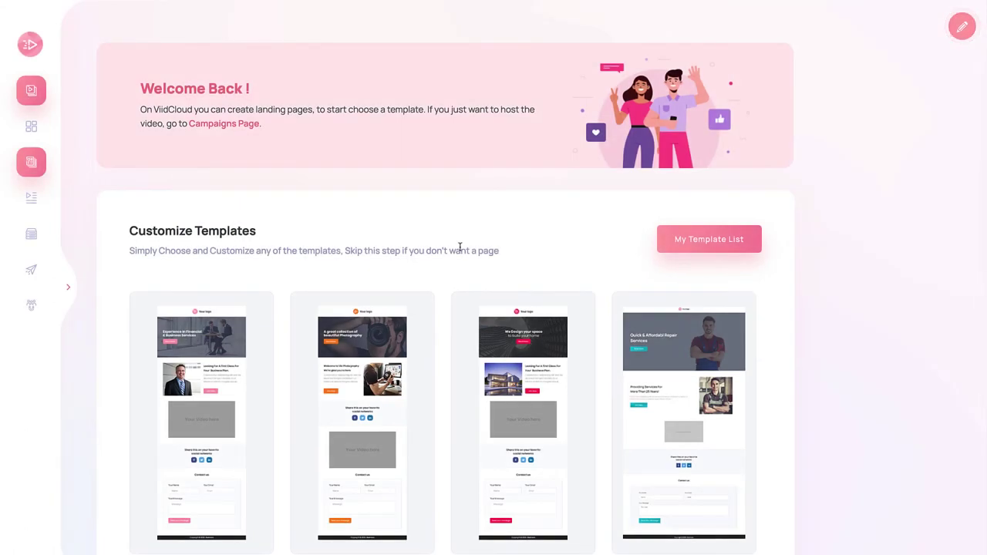
{"action": "scroll", "coordinate": [461, 251], "scroll_direction": "down", "scroll_amount": 1}
{"action": "scroll", "coordinate": [421, 333], "scroll_direction": "down", "scroll_amount": 3}
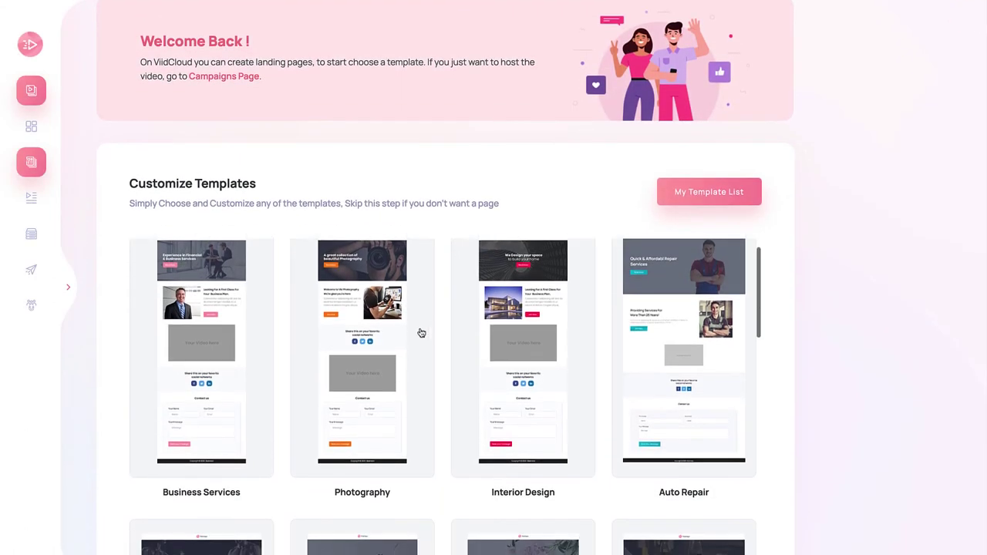
{"action": "scroll", "coordinate": [421, 333], "scroll_direction": "down", "scroll_amount": 3}
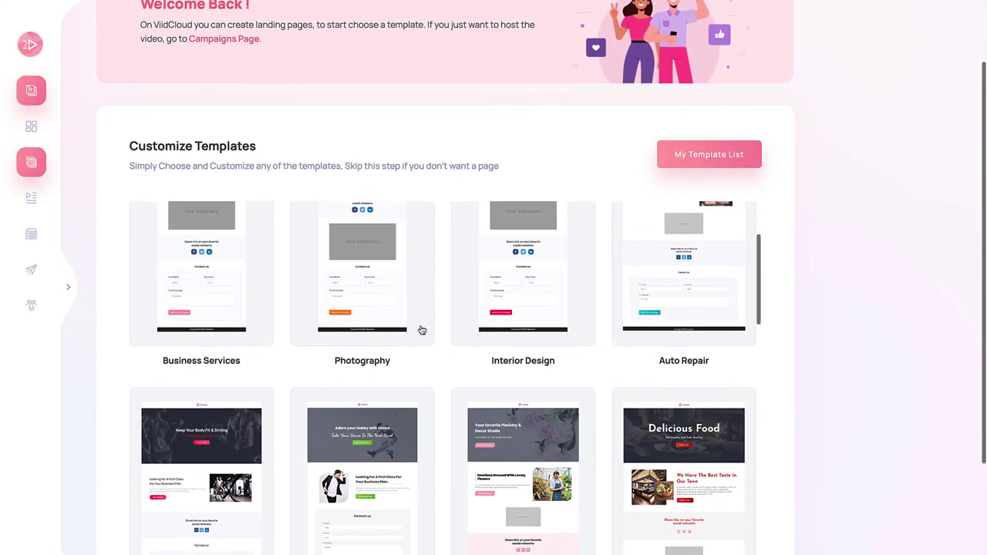
{"action": "scroll", "coordinate": [421, 330], "scroll_direction": "down", "scroll_amount": 2}
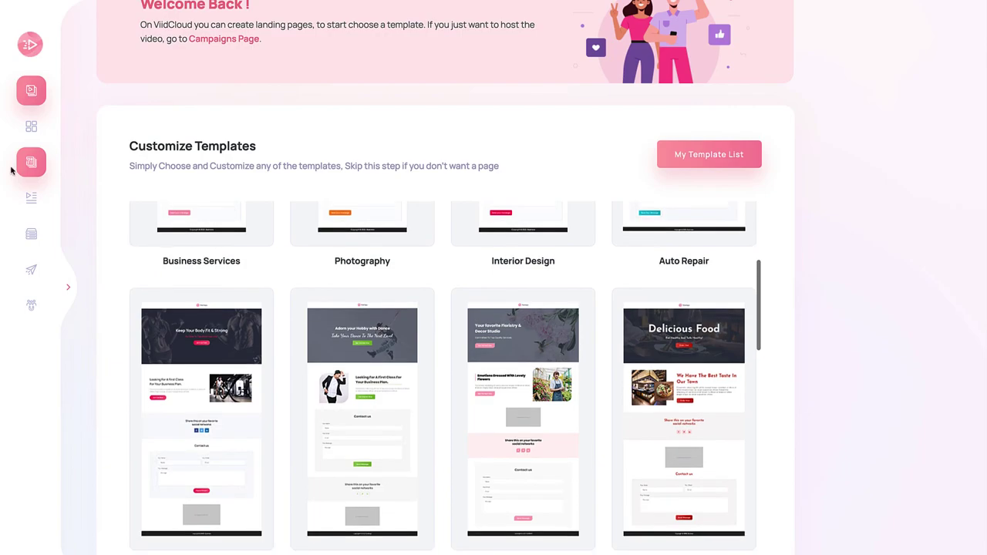
{"action": "left_click", "coordinate": [25, 200]}
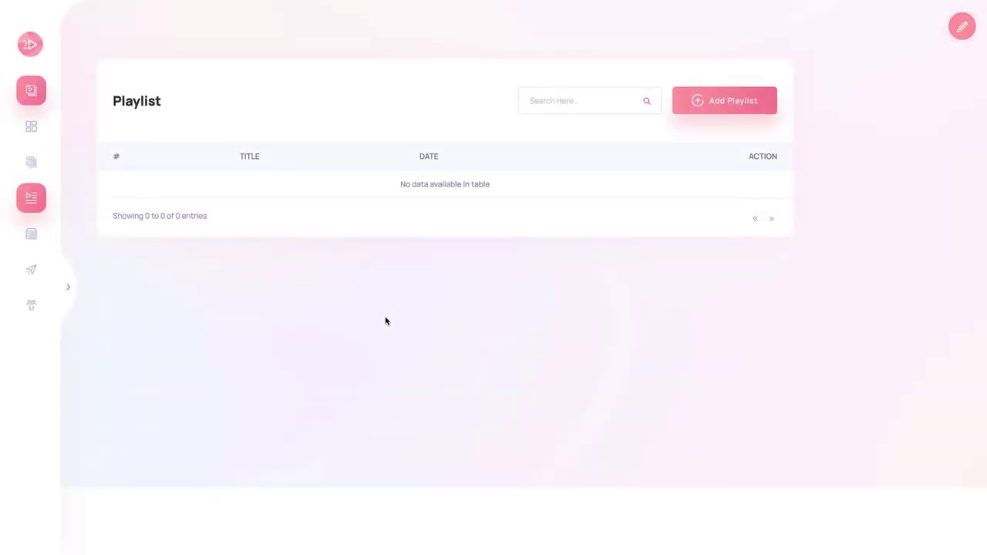
View the Storage options, then open the AutoResponder page listing AWeber, MailChimp, GetResponse and others.
{"action": "left_click", "coordinate": [23, 241]}
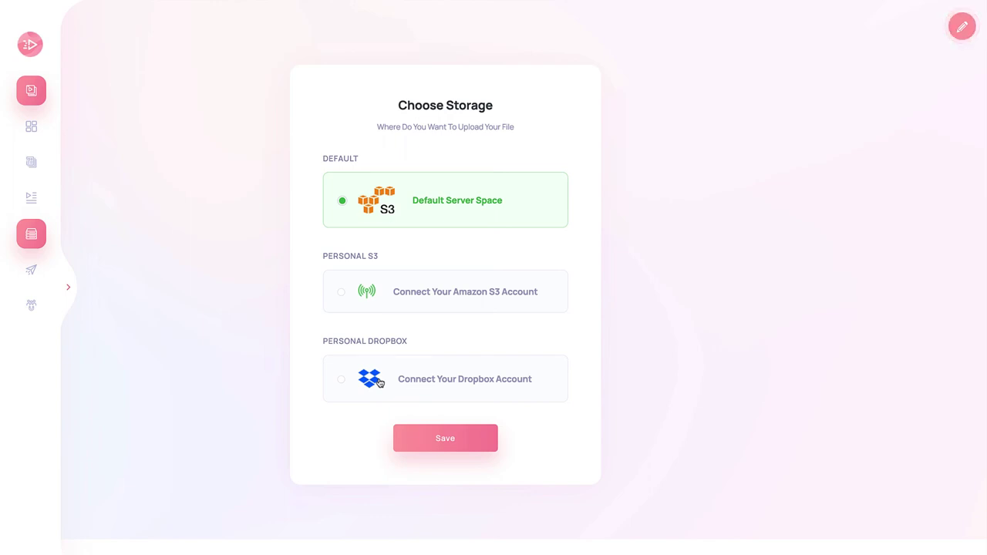
{"action": "left_click", "coordinate": [66, 286]}
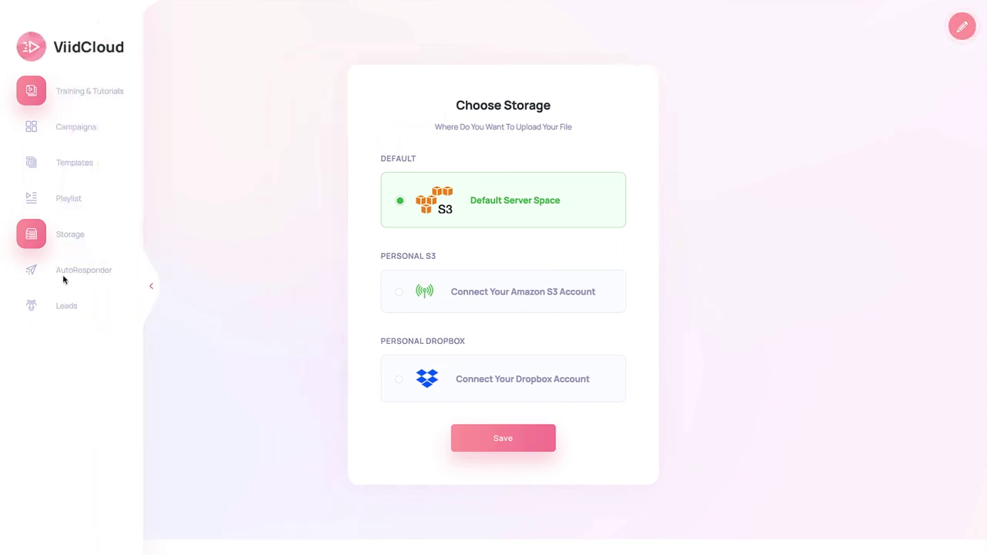
{"action": "left_click", "coordinate": [74, 278]}
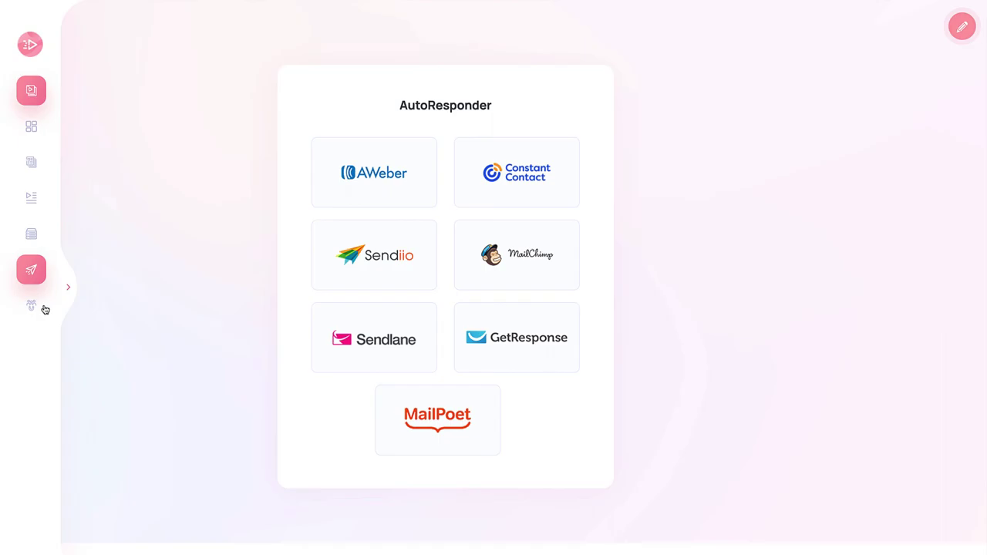
Open the Leads page, showing an empty table with 0 entries and Export To Csv.
{"action": "left_click", "coordinate": [36, 309]}
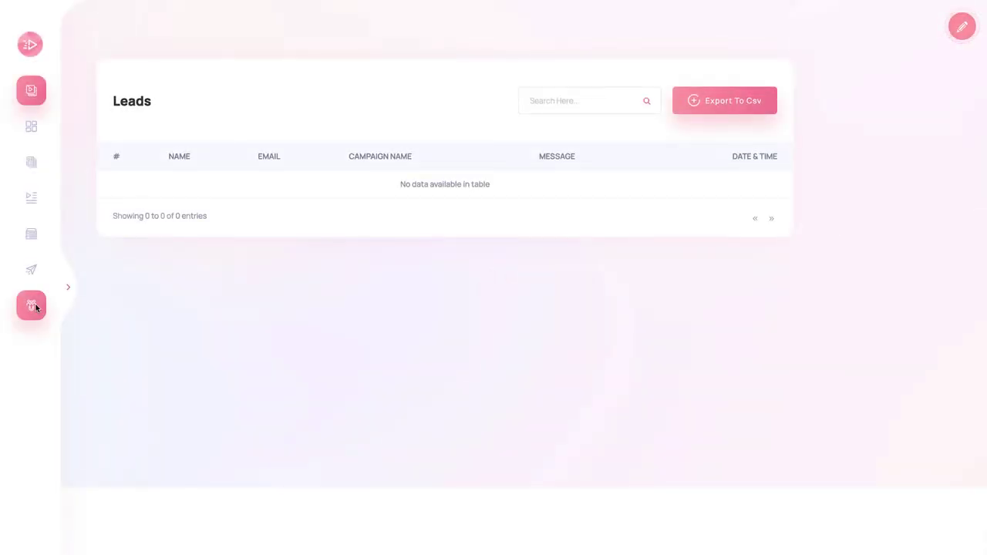